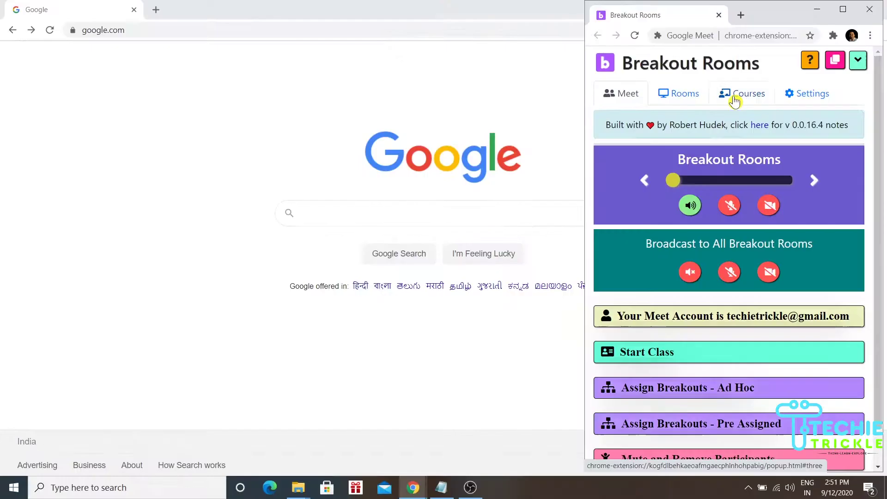
Step: Add the course "Maths - Whole Numbers" with the description "Whole numbers between 32 and 53" to the courses list and save it
{"action": "left_click", "coordinate": [735, 102]}
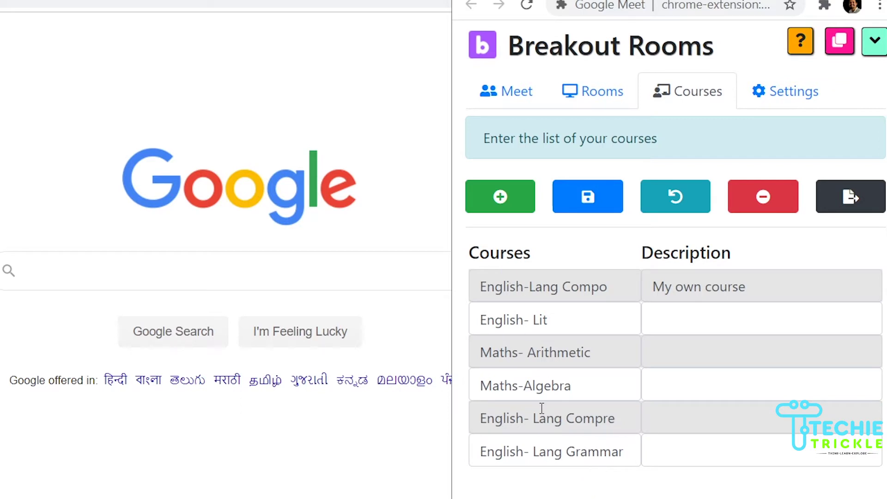
{"action": "left_click", "coordinate": [500, 200]}
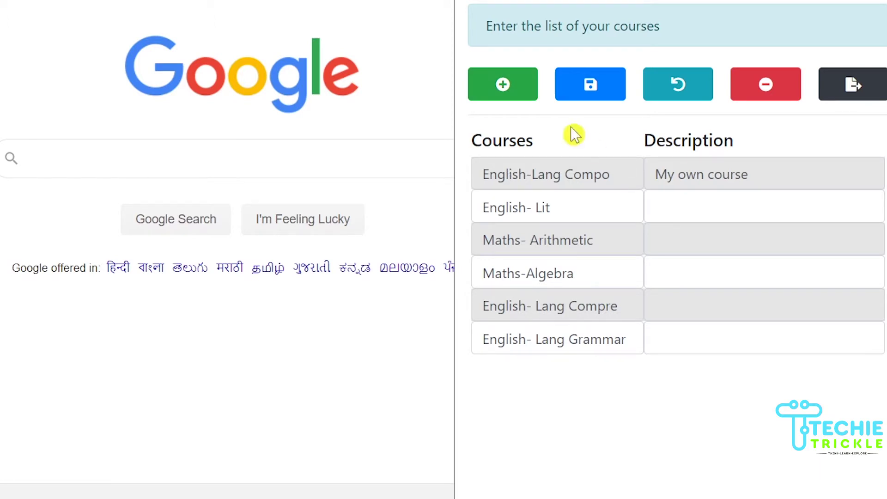
{"action": "left_click", "coordinate": [515, 96]}
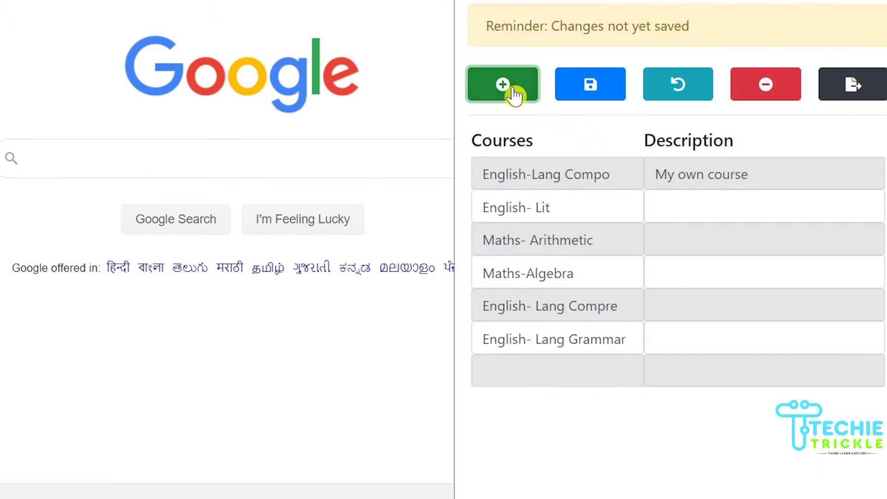
{"action": "left_click", "coordinate": [532, 376]}
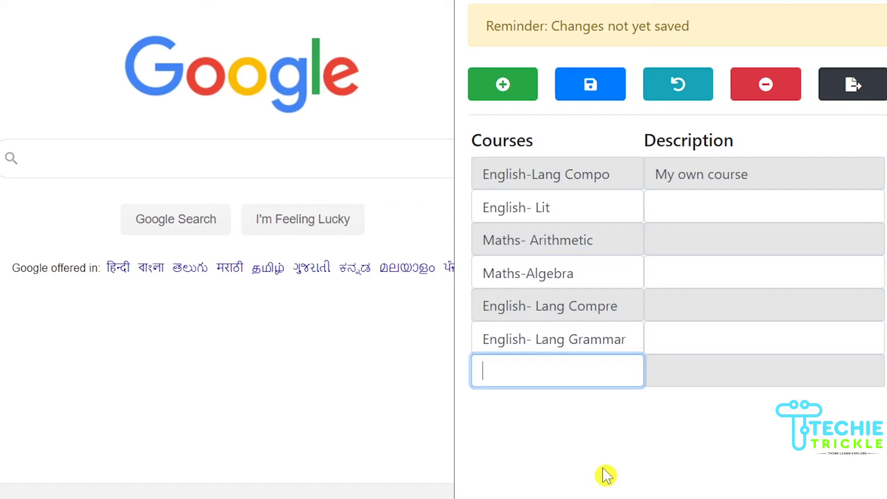
{"action": "type", "text": "Maths - Whole Numbers"}
{"action": "key", "text": "Return"}
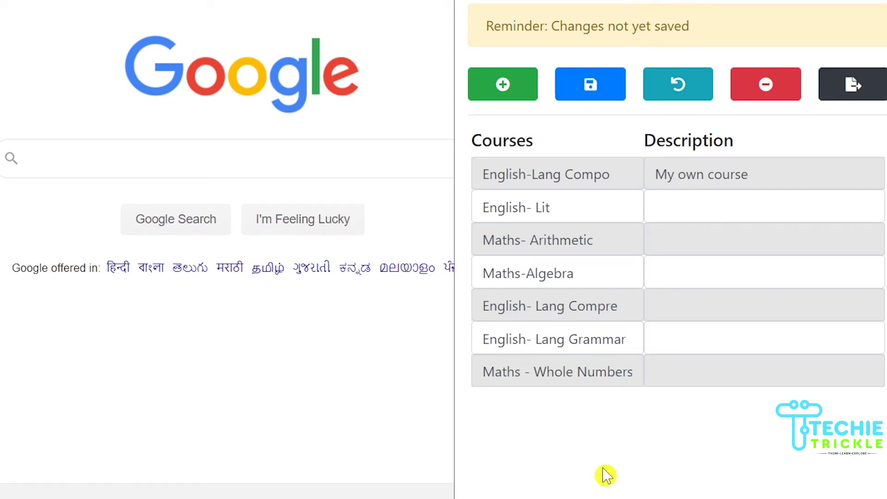
{"action": "left_click", "coordinate": [674, 375]}
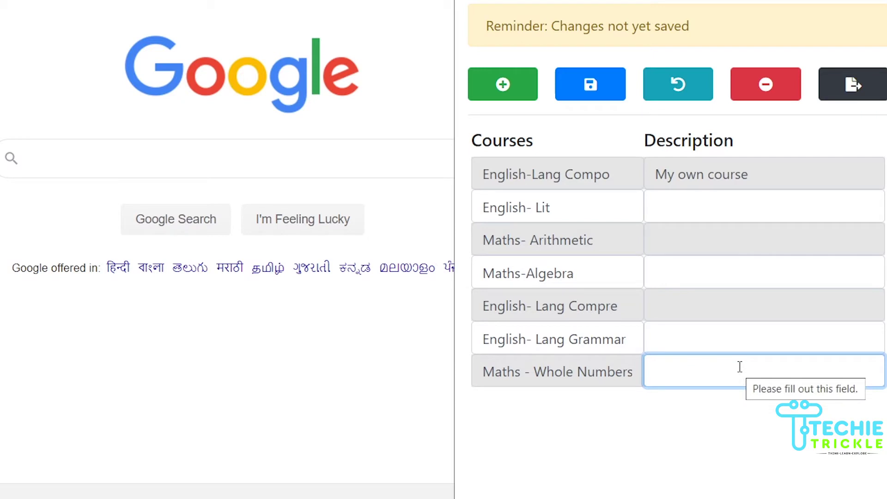
{"action": "type", "text": "Whole numbers between 32 and 53"}
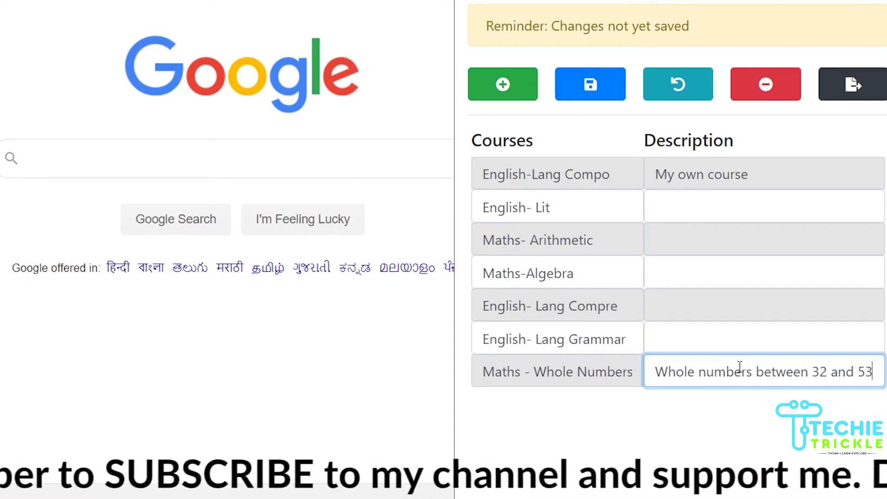
{"action": "left_click", "coordinate": [601, 91]}
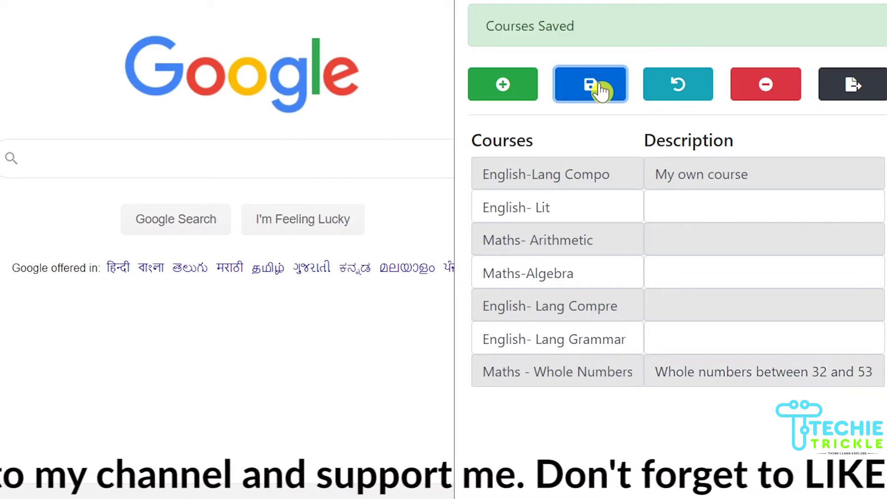
Step: Add the course "Maths - Prime Factorisation" with the description "Prime factorisation of 7429" and save the courses list
{"action": "left_click", "coordinate": [512, 90]}
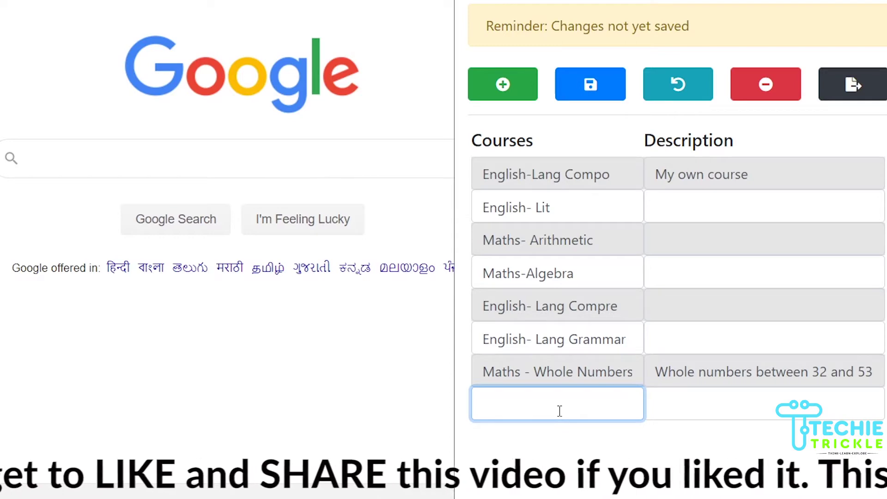
{"action": "type", "text": "Maths - Prime Factorisation"}
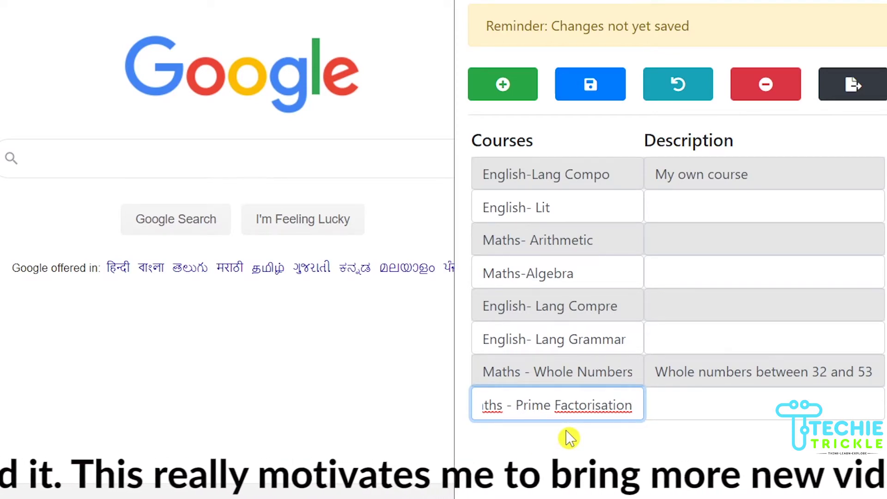
{"action": "left_click", "coordinate": [657, 405]}
{"action": "key", "text": "alt+Tab"}
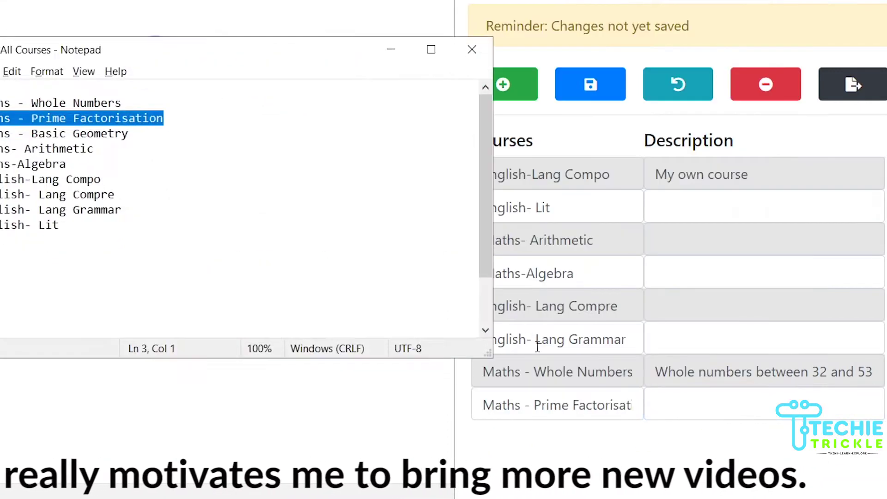
{"action": "left_click", "coordinate": [673, 401]}
{"action": "type", "text": "Prime factorisation of 4429"}
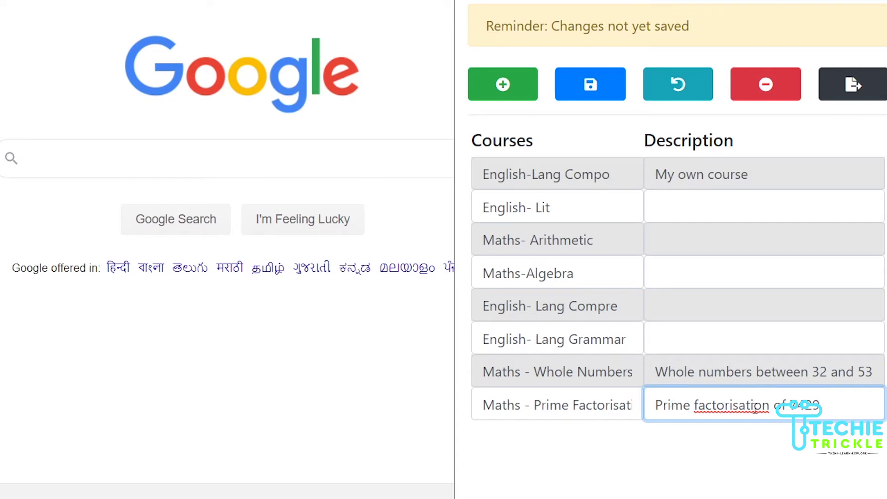
{"action": "left_click", "coordinate": [591, 87]}
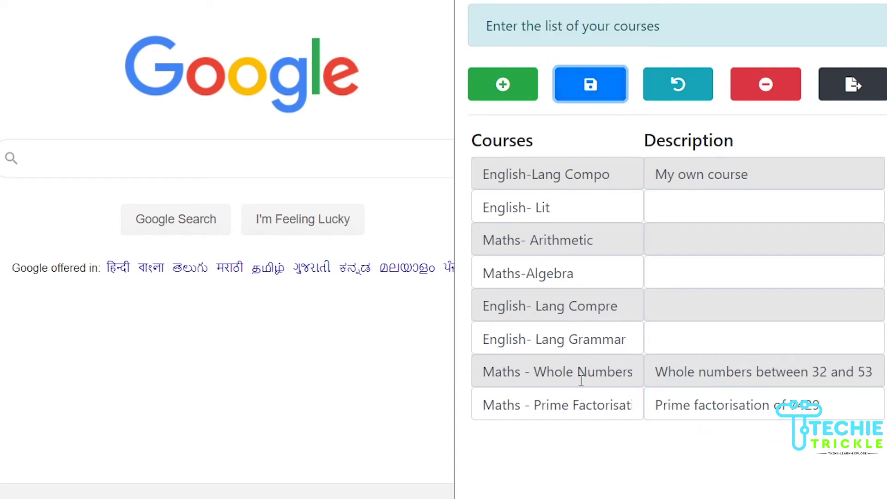
Step: Add the course "Maths - Basic Geometry" with the description "Teach Angles" and save the courses list
{"action": "left_click", "coordinate": [503, 88]}
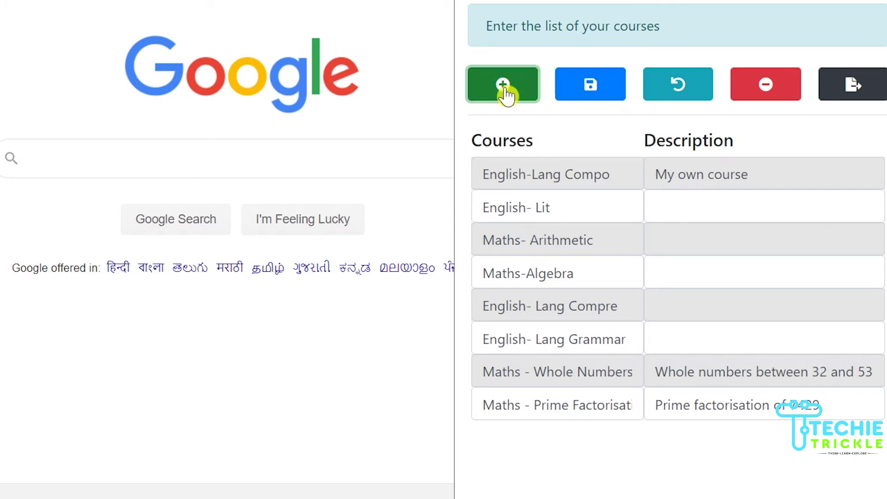
{"action": "left_click", "coordinate": [505, 90]}
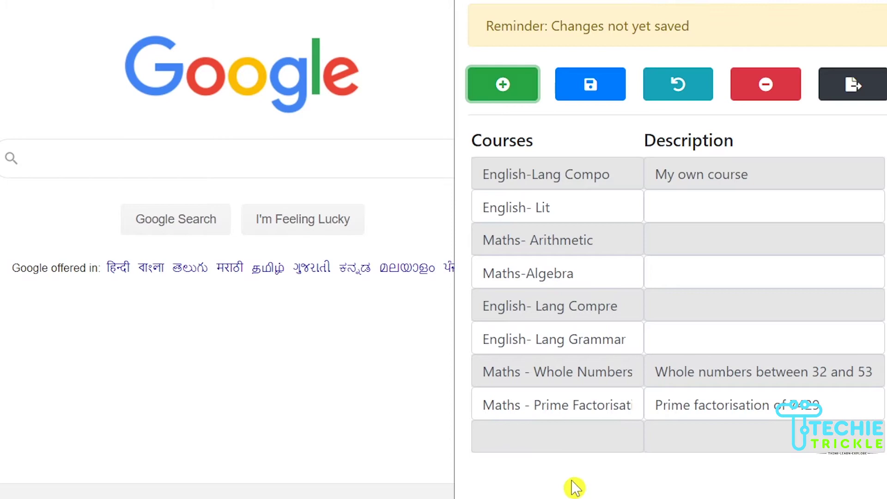
{"action": "left_click", "coordinate": [572, 435]}
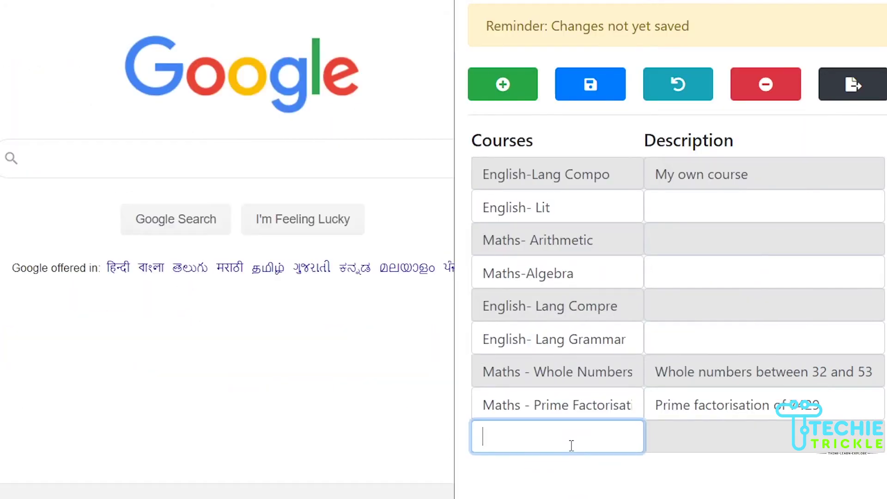
{"action": "type", "text": "Maths - Basic Geometry"}
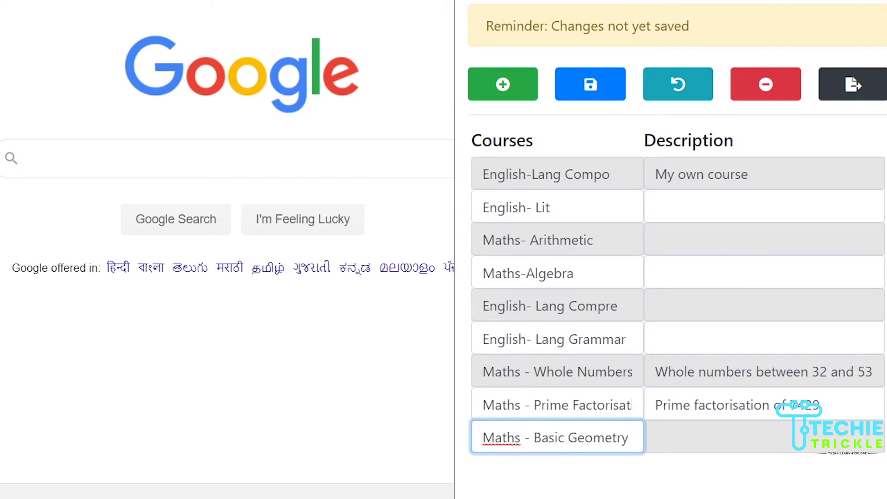
{"action": "key", "text": "Tab"}
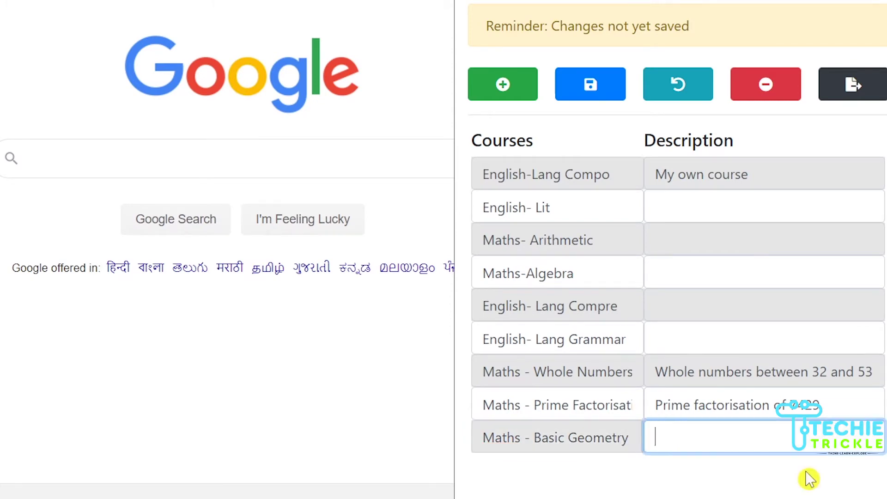
{"action": "type", "text": "Teach Angles"}
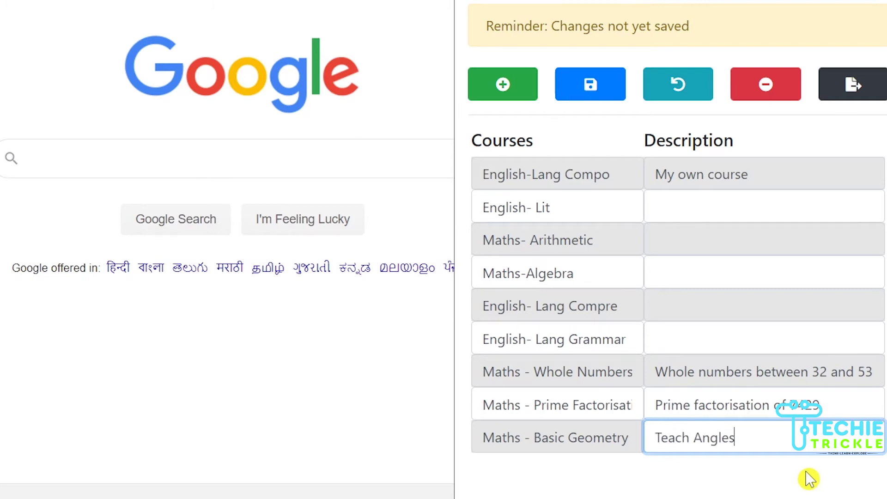
{"action": "left_click", "coordinate": [802, 493]}
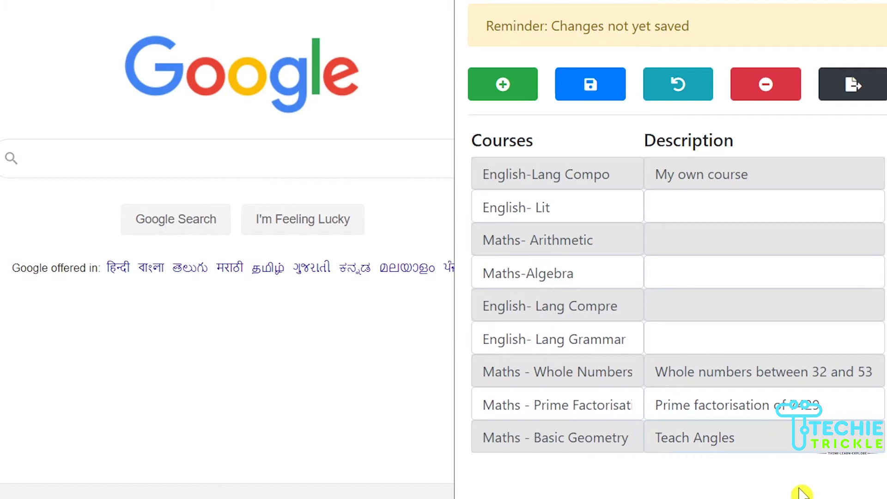
{"action": "left_click", "coordinate": [607, 92]}
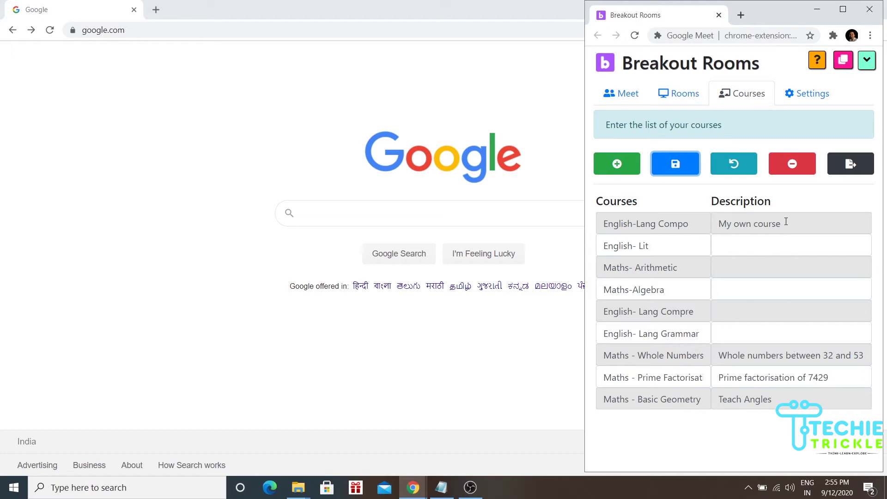
Step: Try to remove the Maths-Algebra course and revert the unsaved change to the courses list
{"action": "key", "text": "Tab"}
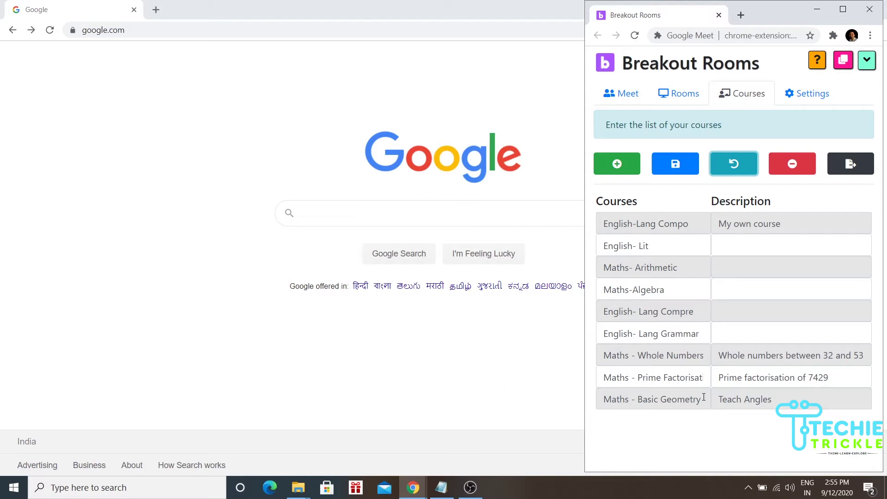
{"action": "left_click", "coordinate": [692, 290]}
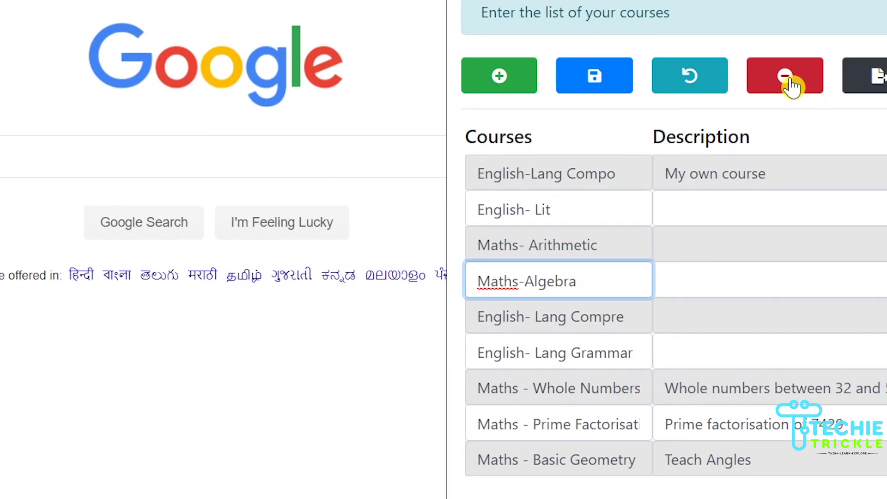
{"action": "left_click", "coordinate": [791, 85]}
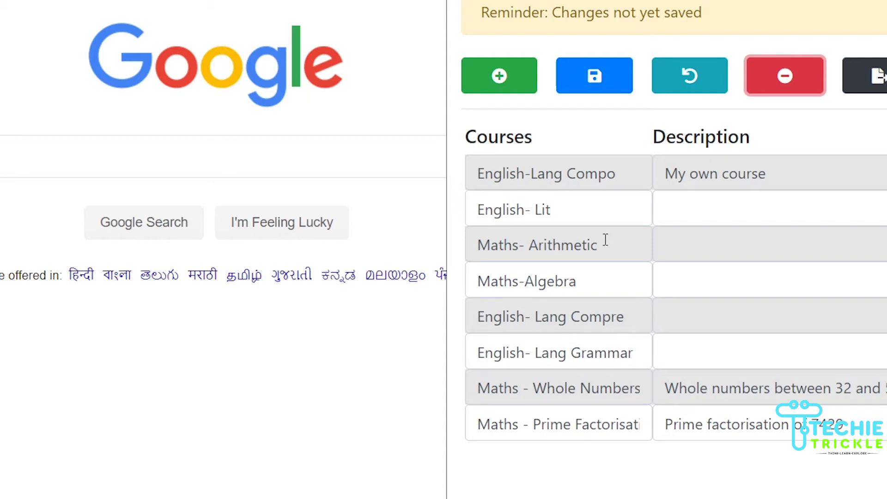
{"action": "left_click", "coordinate": [697, 81]}
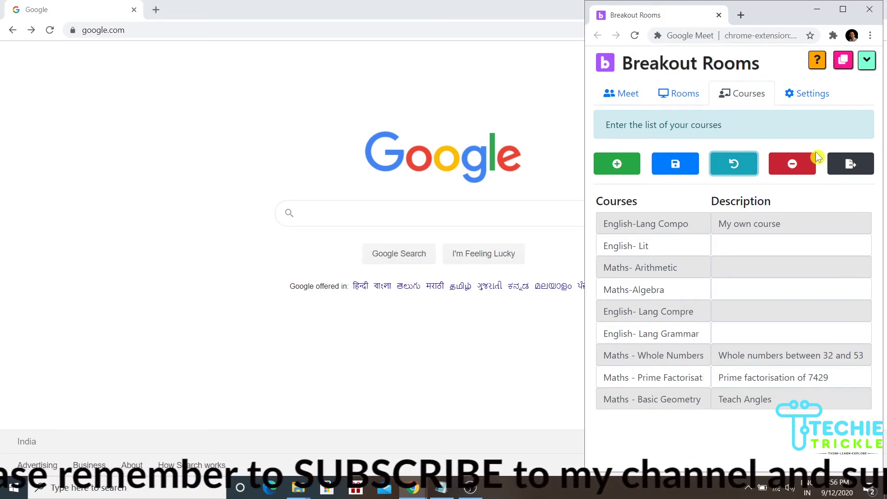
Step: Open the export and import options and examine the course names and room links in the myBreakout text file in Notepad
{"action": "left_click", "coordinate": [858, 167]}
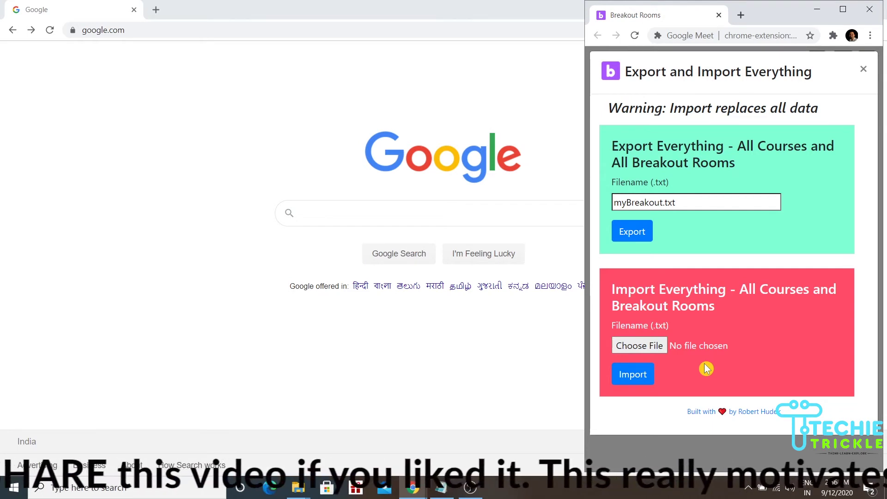
{"action": "key", "text": "alt+Tab"}
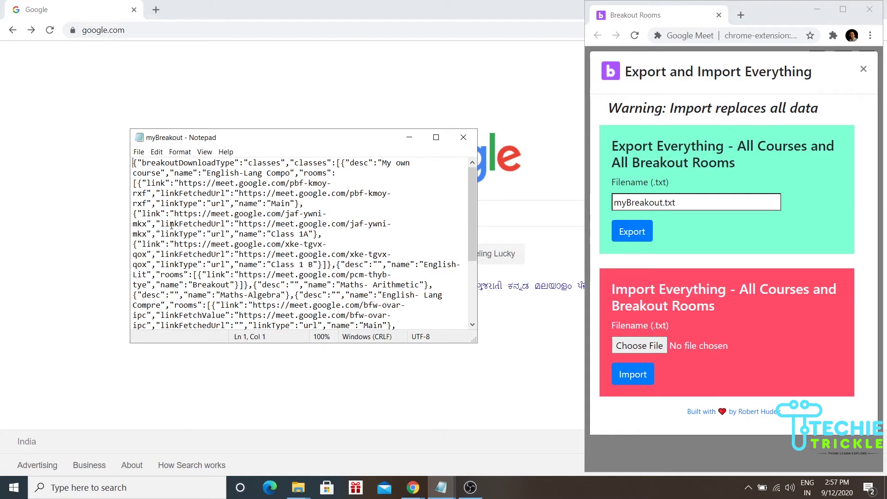
{"action": "left_click", "coordinate": [290, 254]}
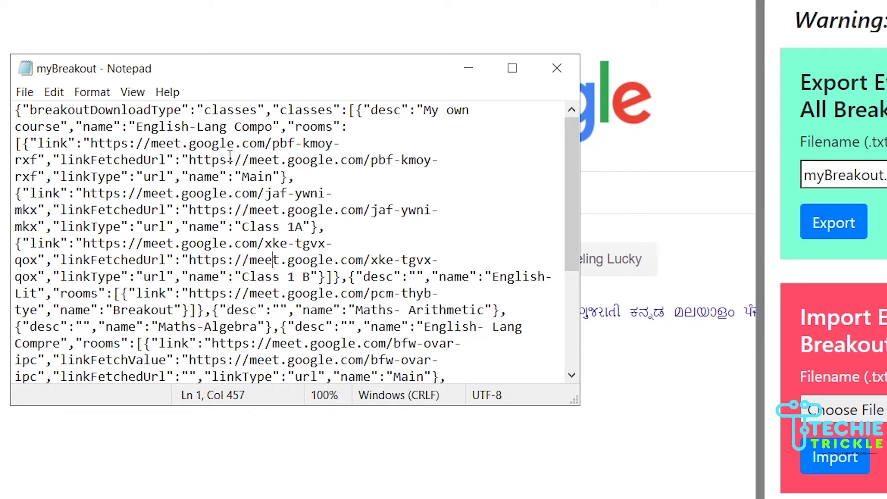
{"action": "left_click_drag", "start_coordinate": [569, 398], "coordinate": [696, 431]}
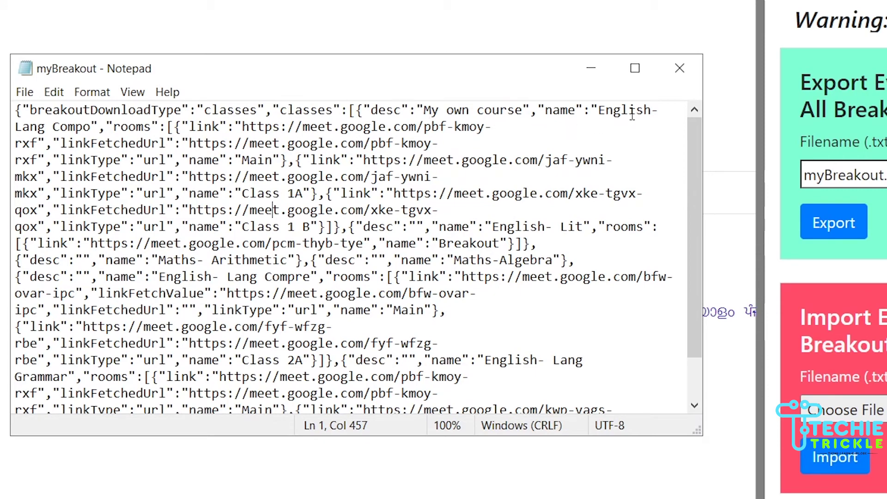
{"action": "left_click_drag", "start_coordinate": [629, 111], "coordinate": [657, 125]}
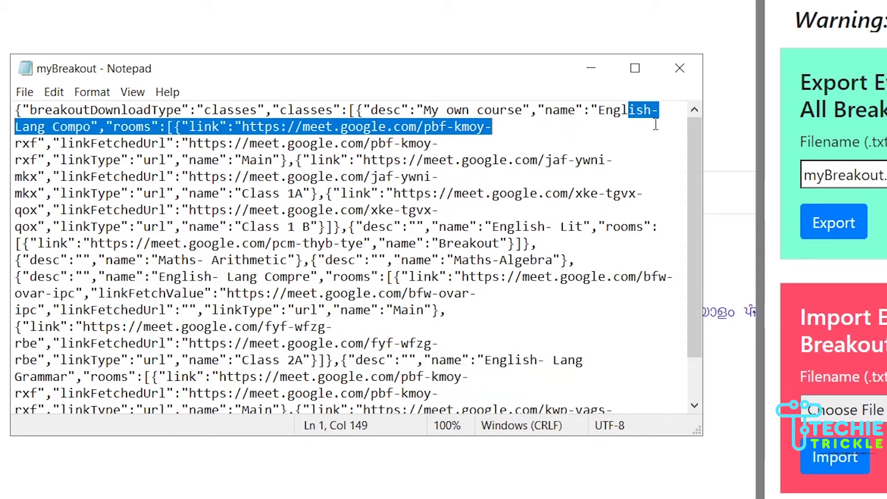
{"action": "left_click", "coordinate": [76, 127]}
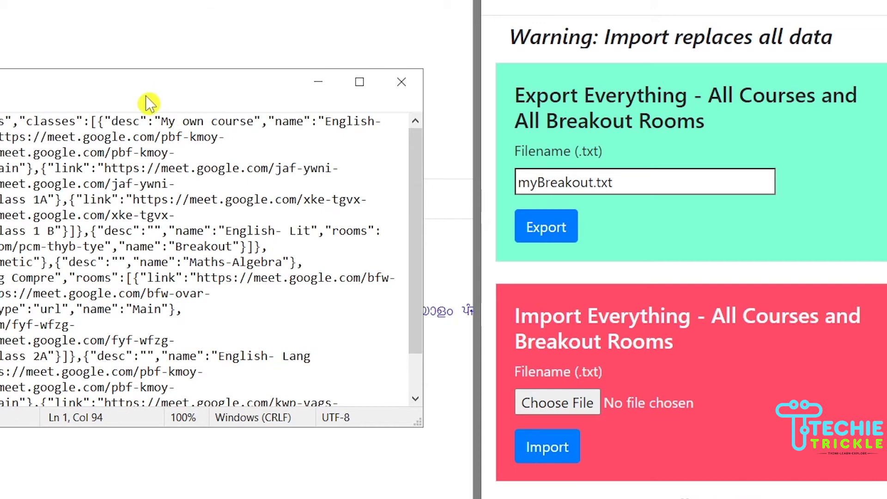
{"action": "left_click", "coordinate": [416, 83]}
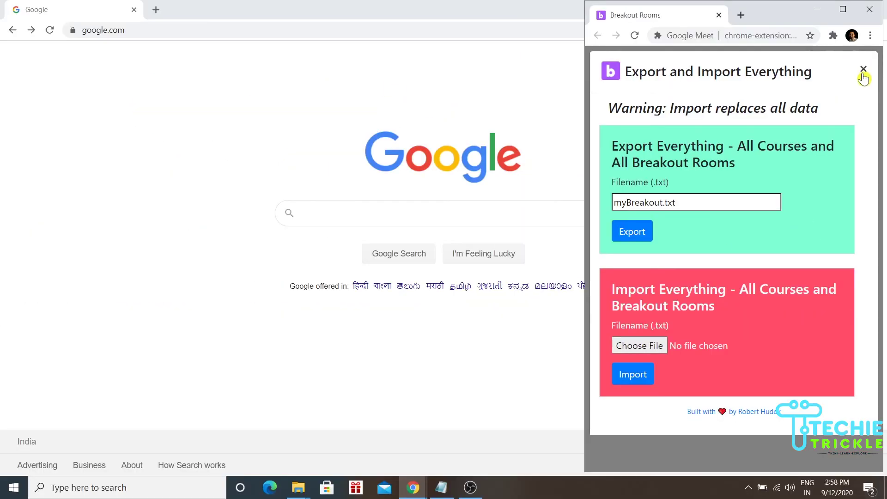
{"action": "left_click", "coordinate": [861, 70]}
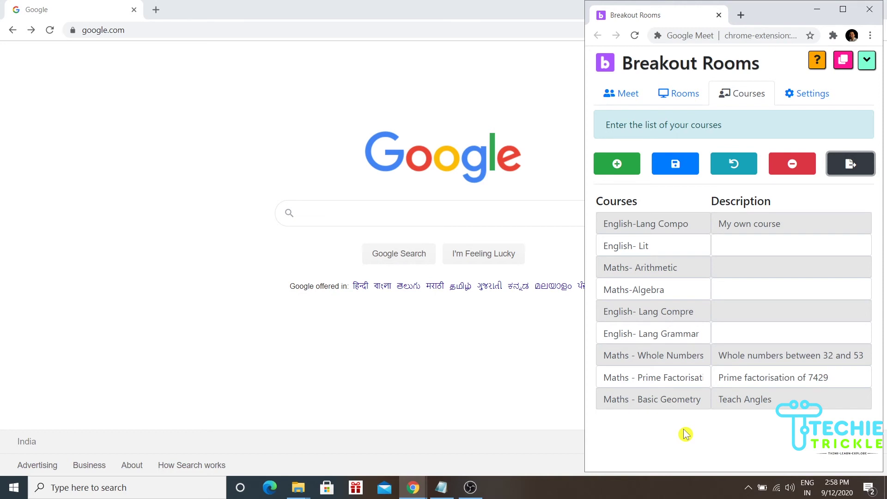
Step: Save the courses list and open the course selection for the breakout rooms setup
{"action": "left_click", "coordinate": [676, 166]}
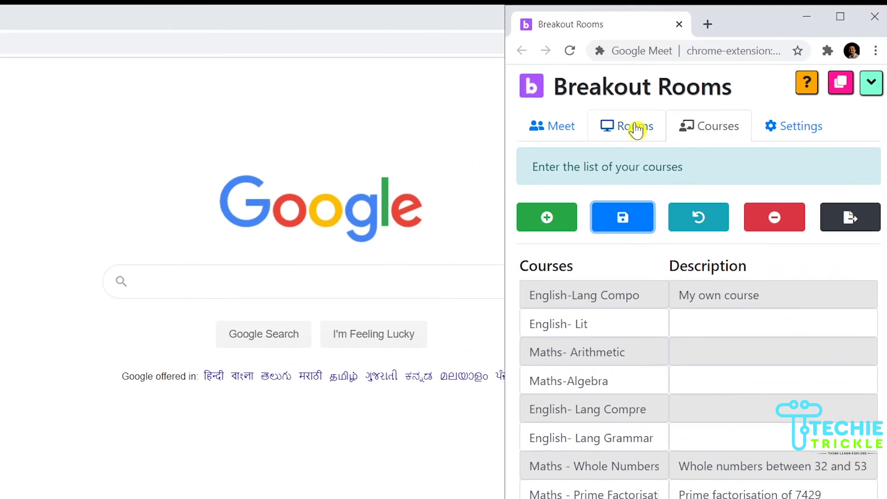
{"action": "left_click", "coordinate": [636, 129]}
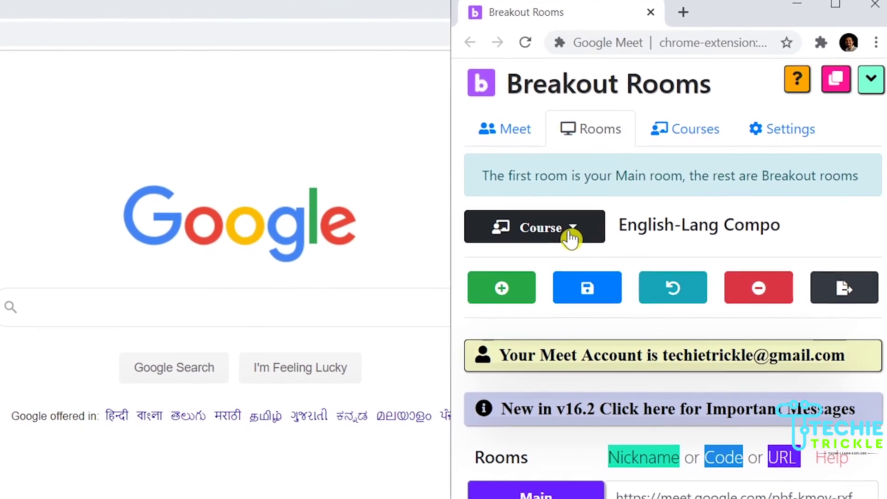
{"action": "left_click", "coordinate": [568, 236]}
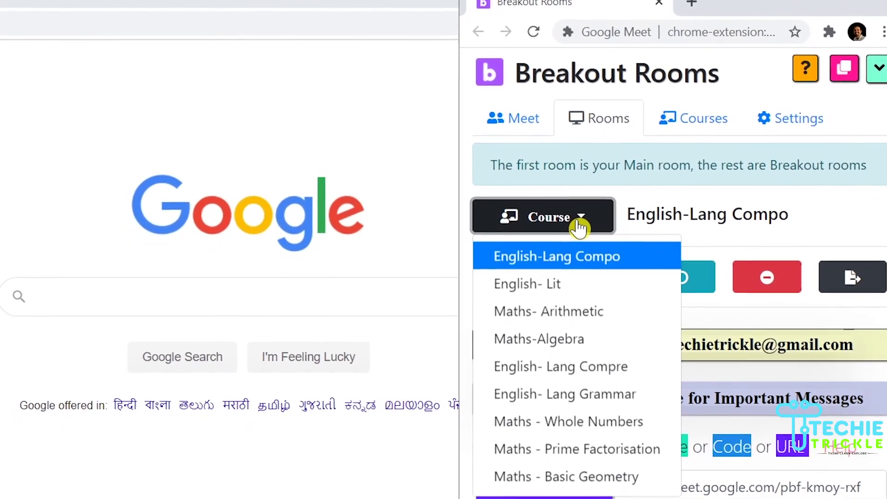